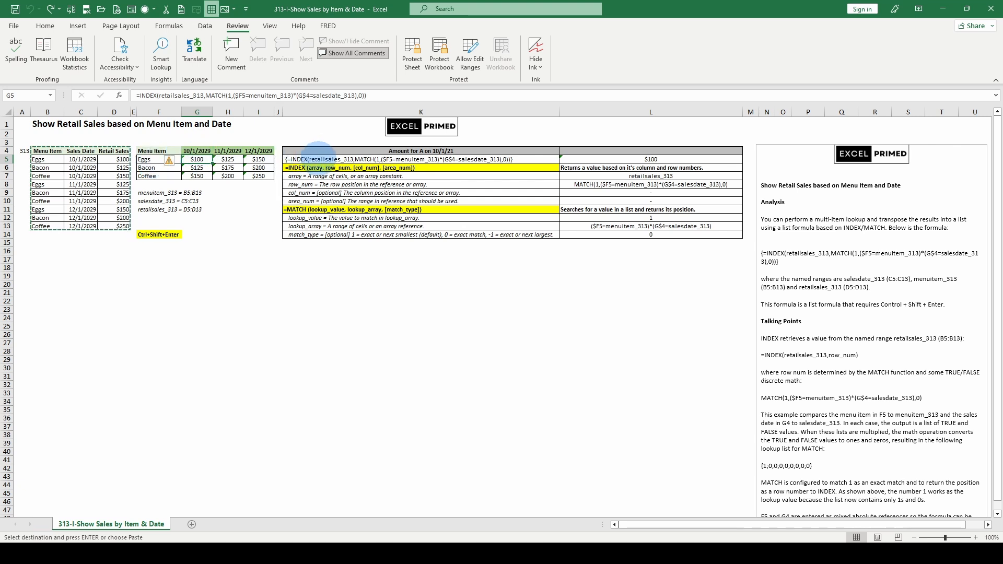
Examine the formula breakdown in K5, the sales-by-date results in column G, and the explanatory notes on INDEX and MATCH
click(300, 158)
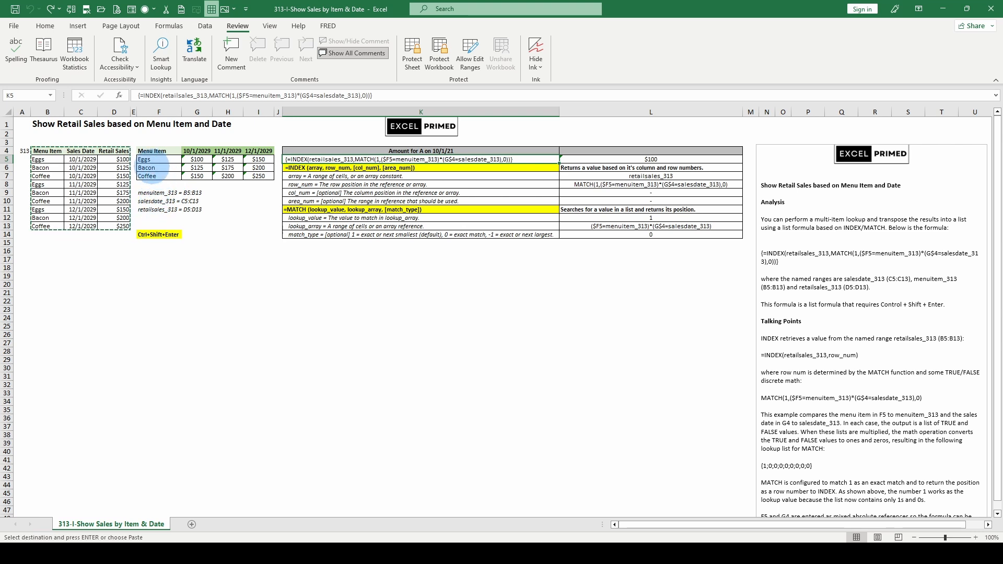
drag(197, 151, 196, 176)
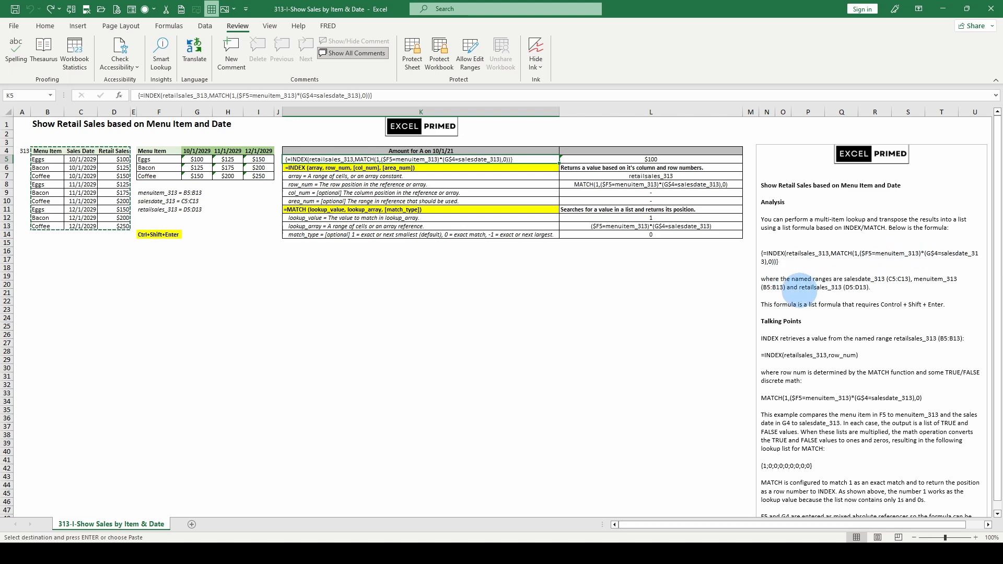
scroll(783, 338, down, 3)
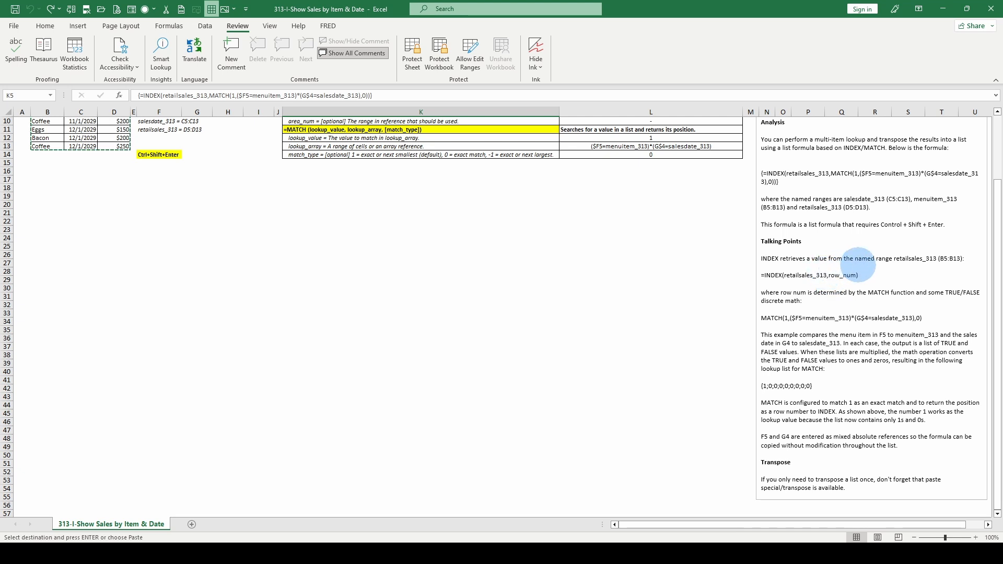
scroll(840, 304, up, 1)
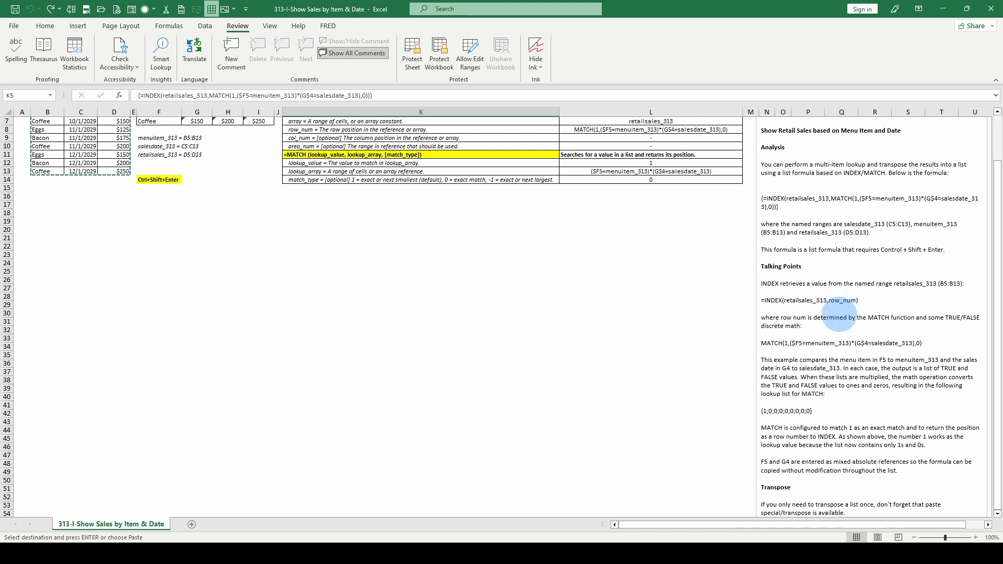
scroll(844, 308, up, 2)
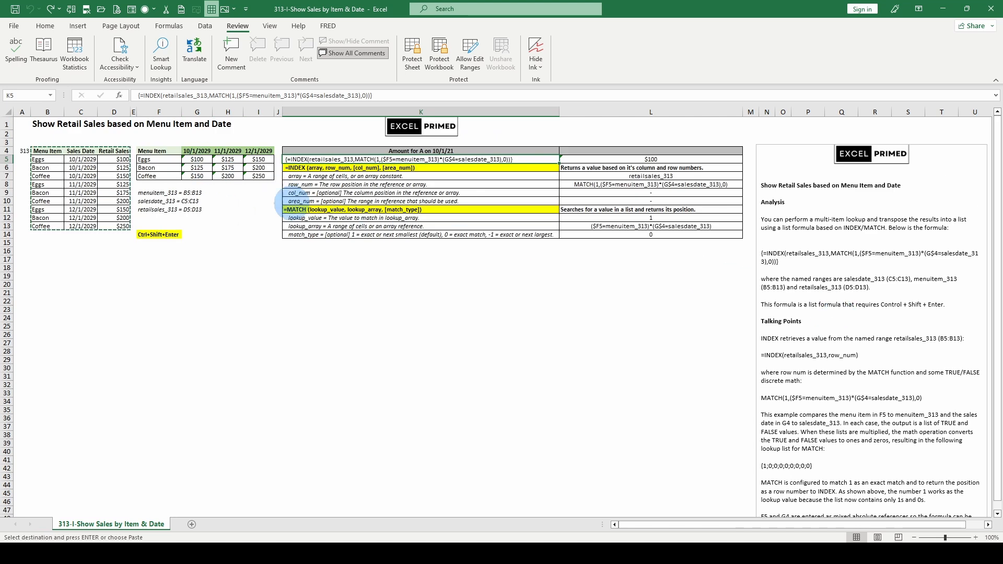
scroll(819, 412, down, 1)
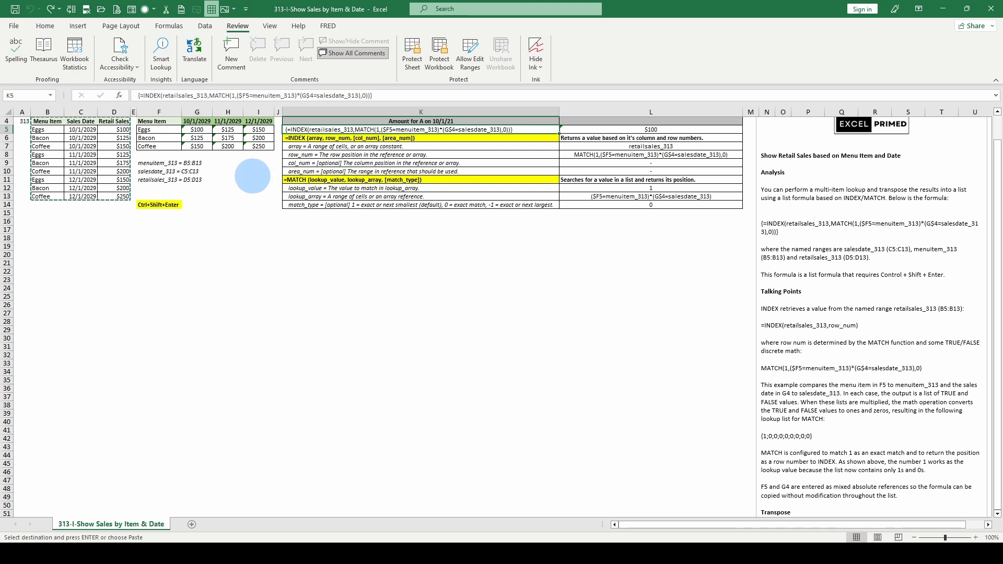
scroll(252, 176, down, 1)
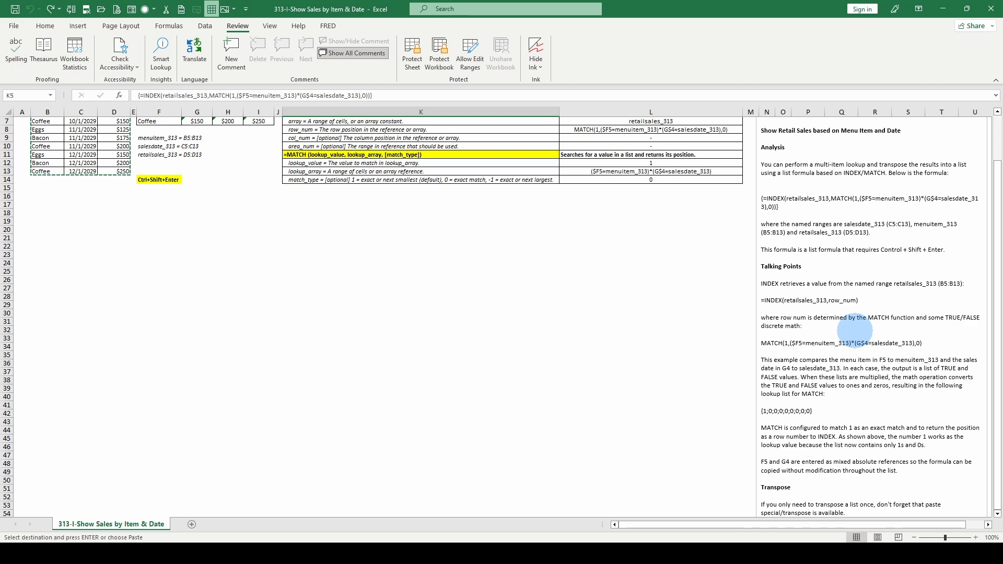
scroll(845, 348, up, 2)
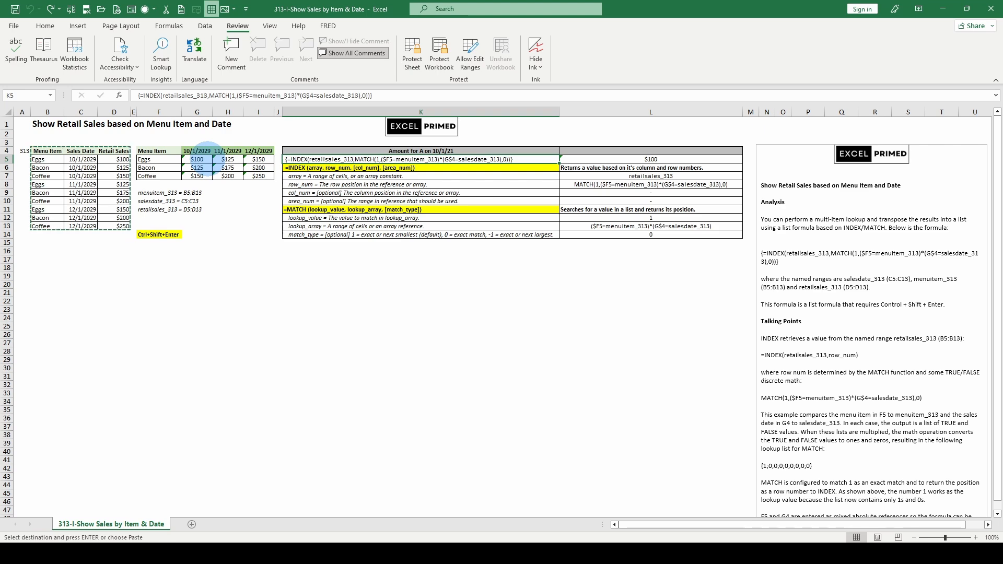
scroll(872, 411, down, 2)
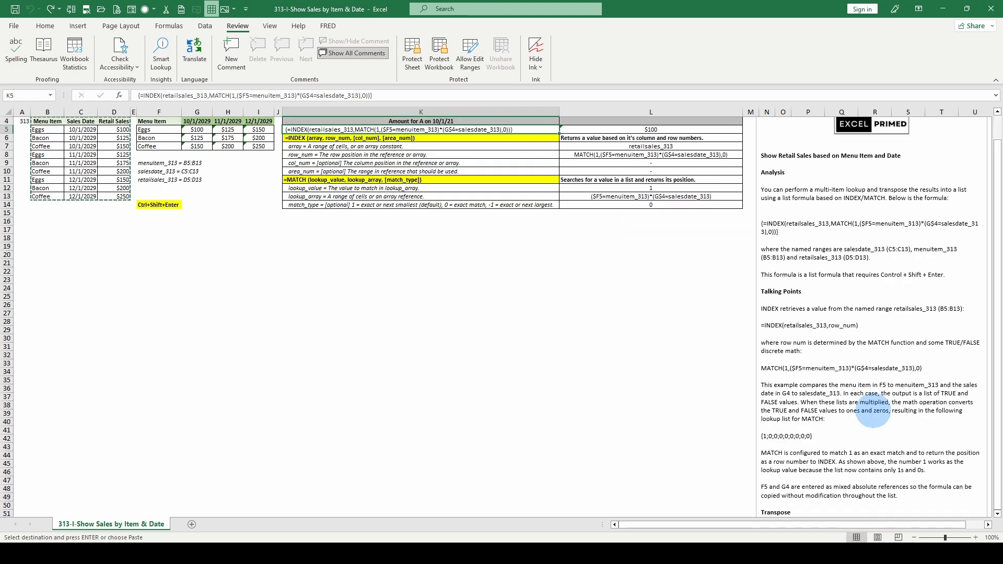
scroll(873, 410, down, 1)
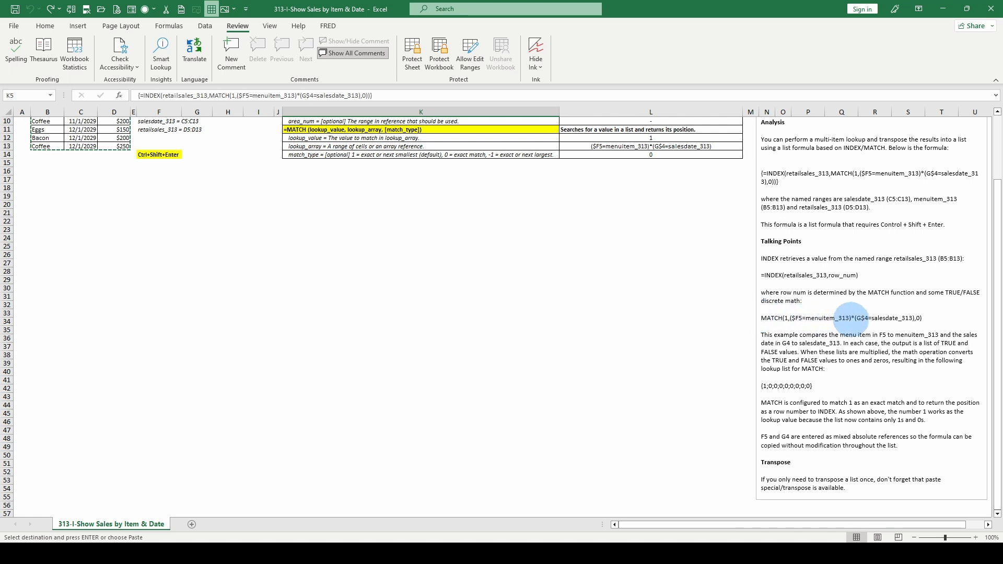
scroll(381, 306, up, 2)
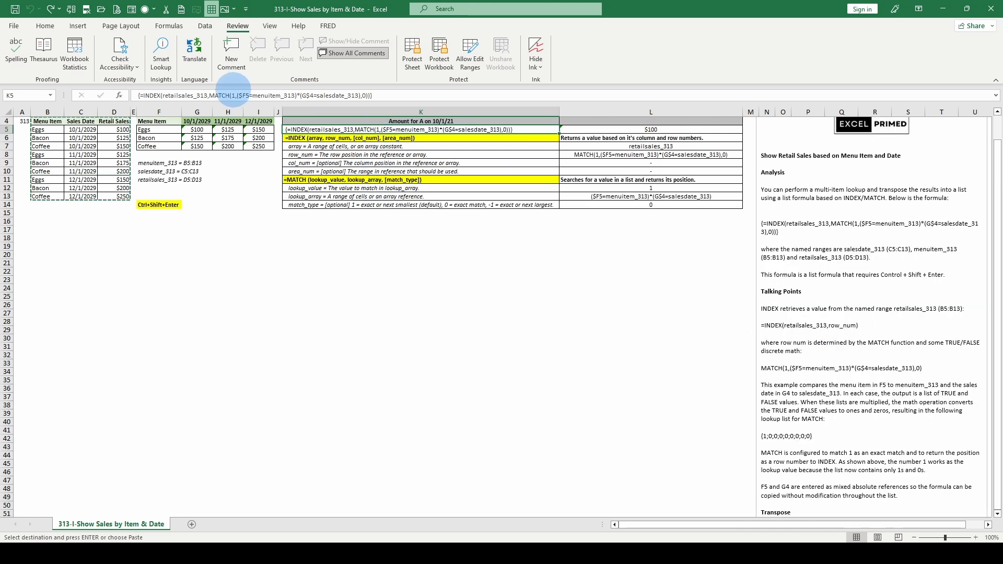
Inspect the lookup_value, lookup_array and match_type arguments of MATCH within the formula in G5
click(233, 95)
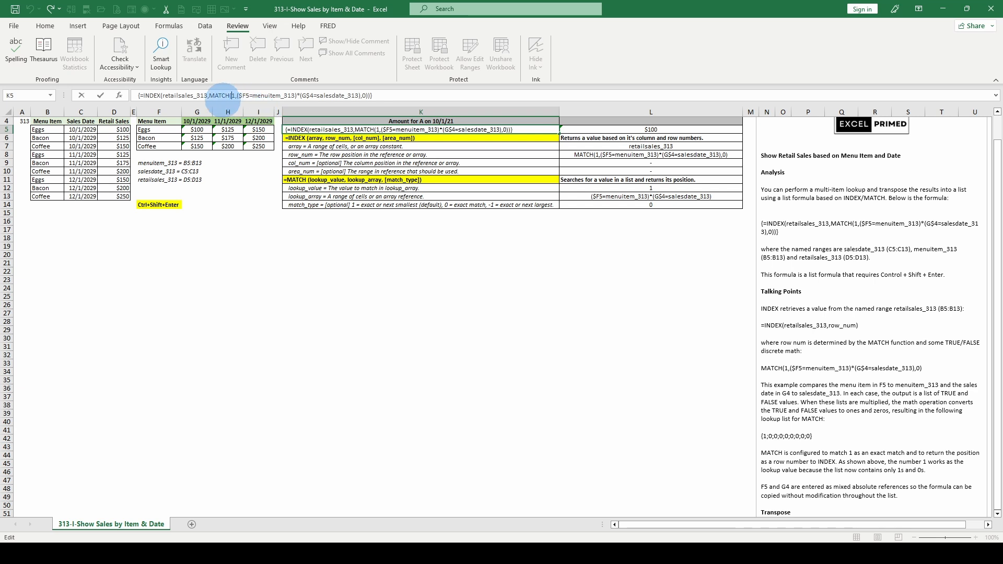
click(234, 111)
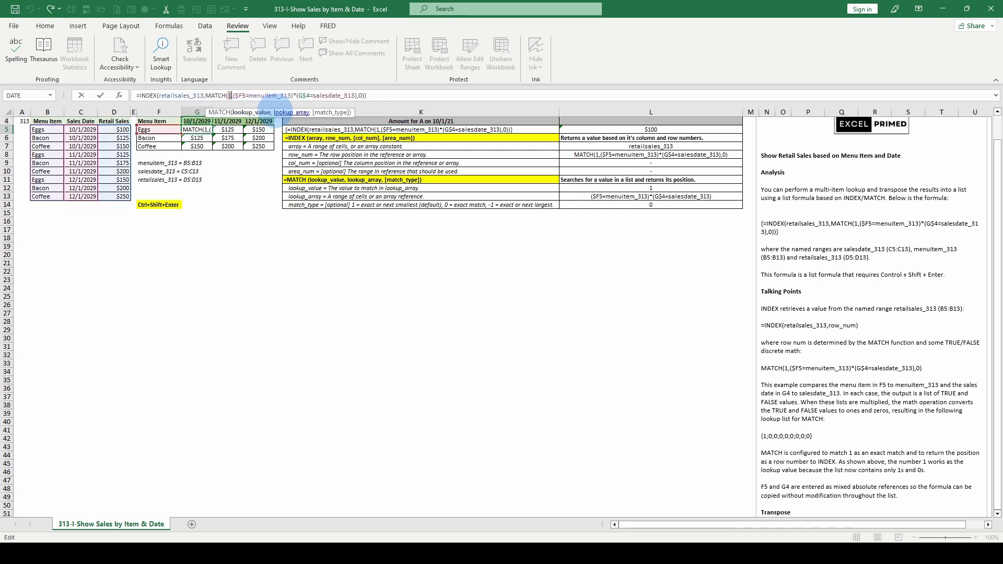
click(289, 113)
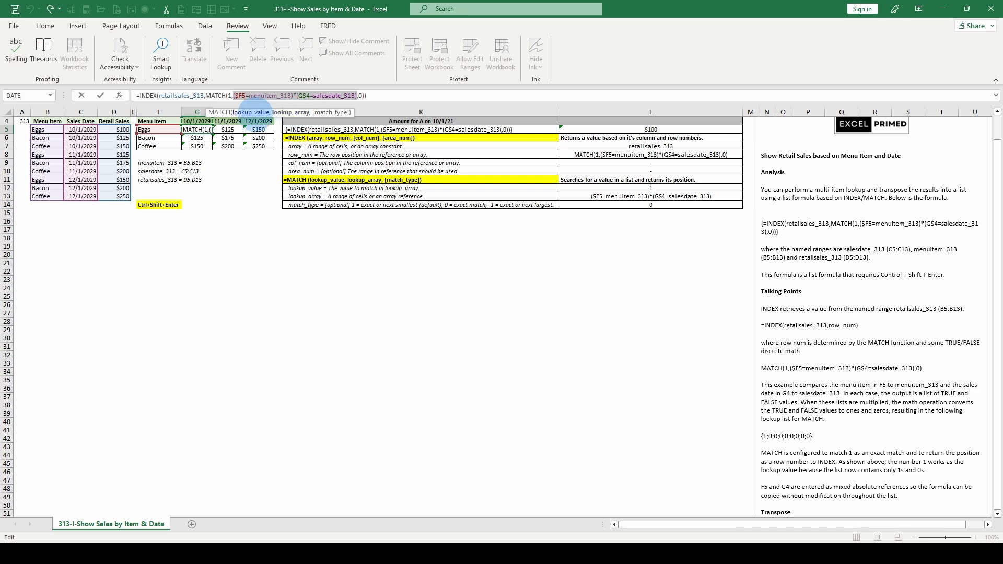
click(251, 113)
click(288, 112)
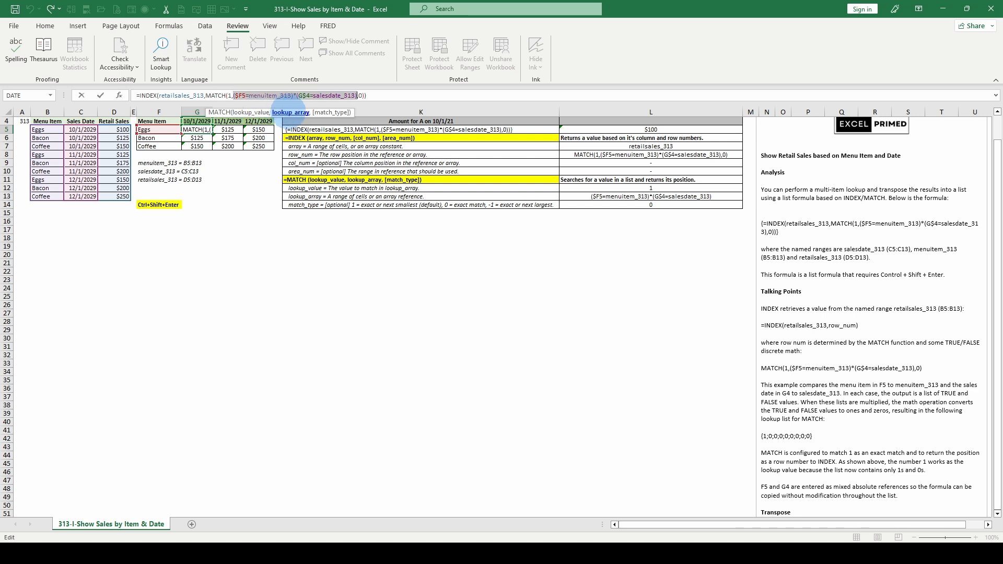
click(329, 112)
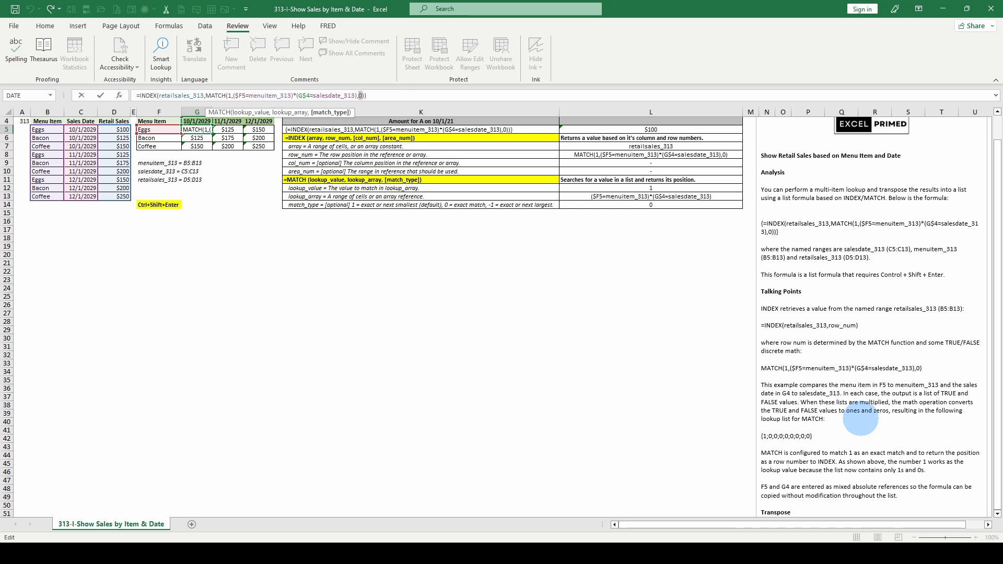
Read the notes on the MATCH lookup list, mixed references and transposing, and close G5's formula with its content unchanged
scroll(857, 413, down, 1)
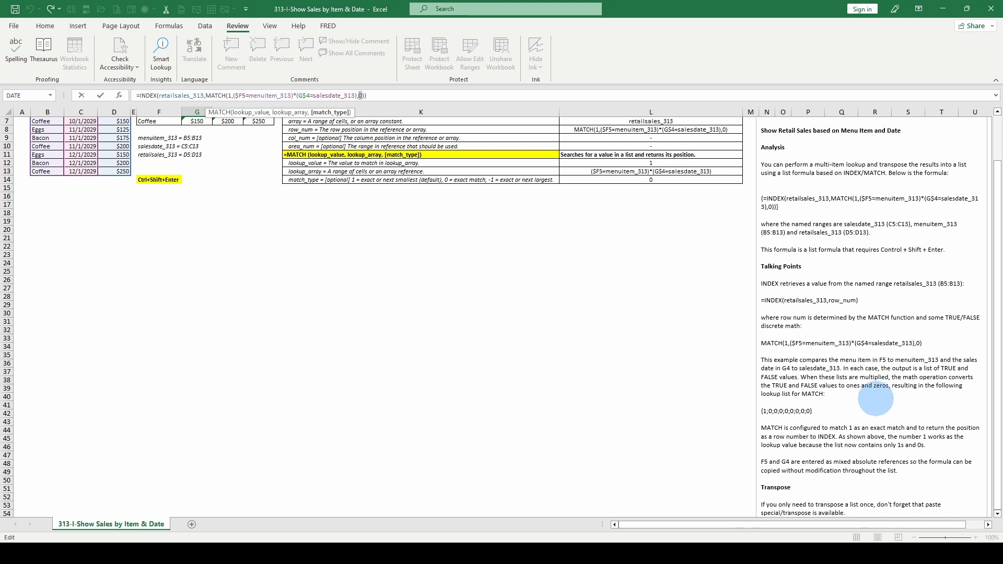
scroll(876, 399, down, 1)
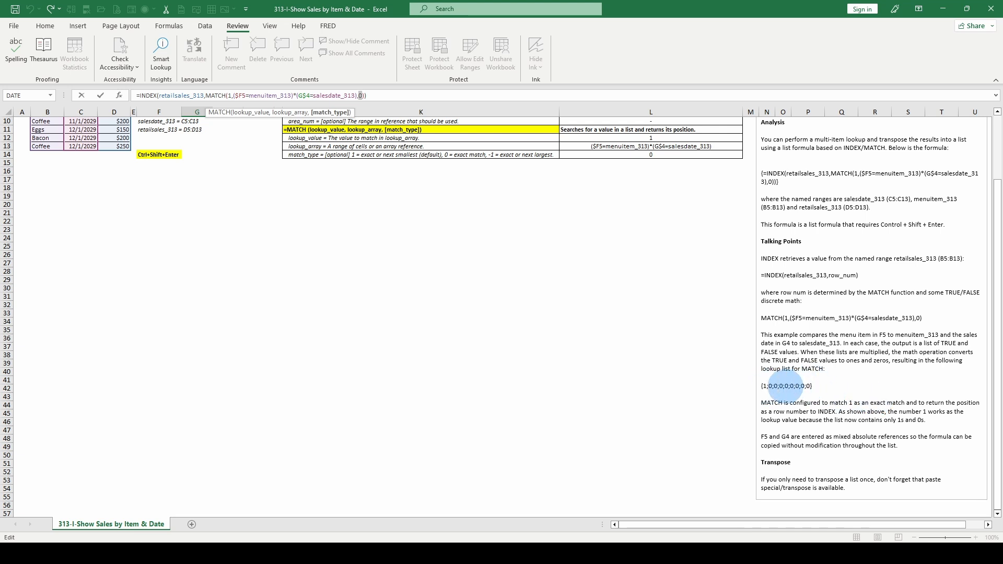
scroll(785, 387, down, 1)
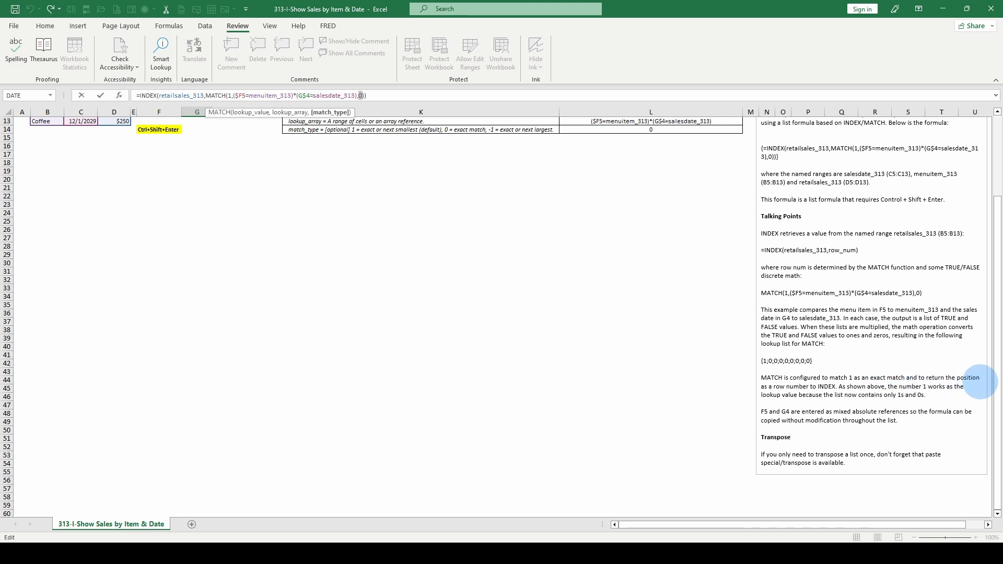
scroll(254, 198, up, 4)
key(ctrl+Return)
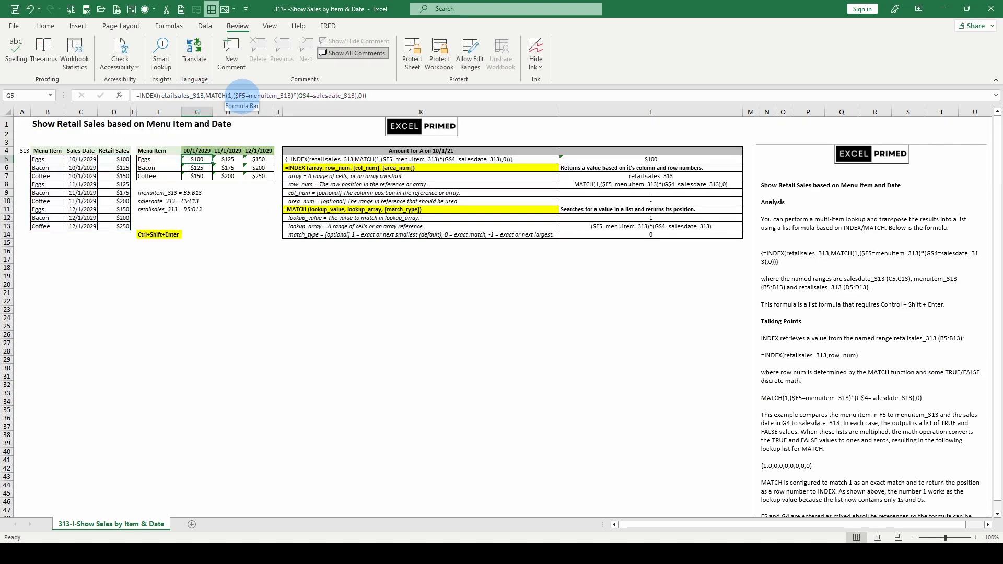
Evaluate MATCH's whole lookup_array argument in place within G5's formula, and discard the evaluation
click(238, 95)
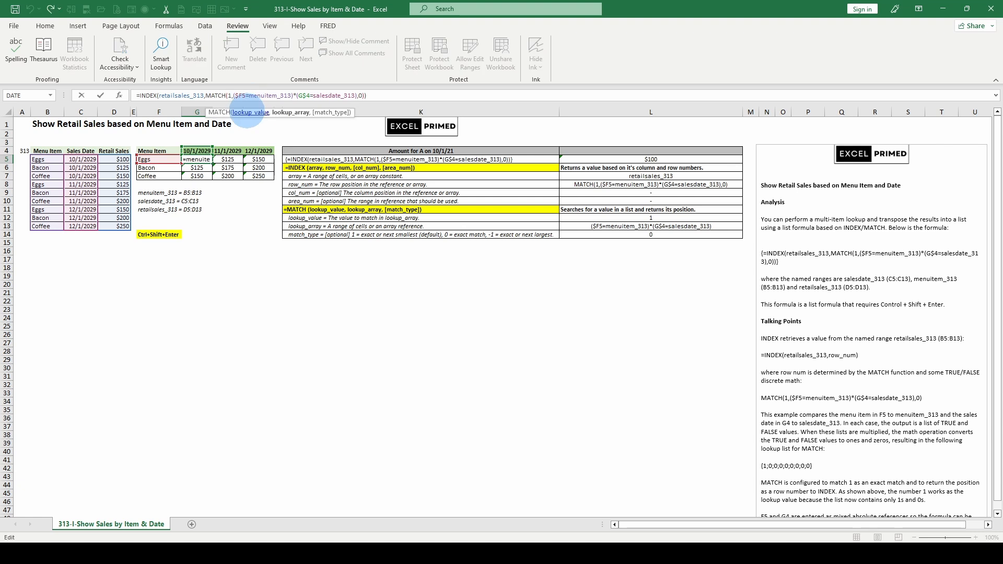
click(282, 113)
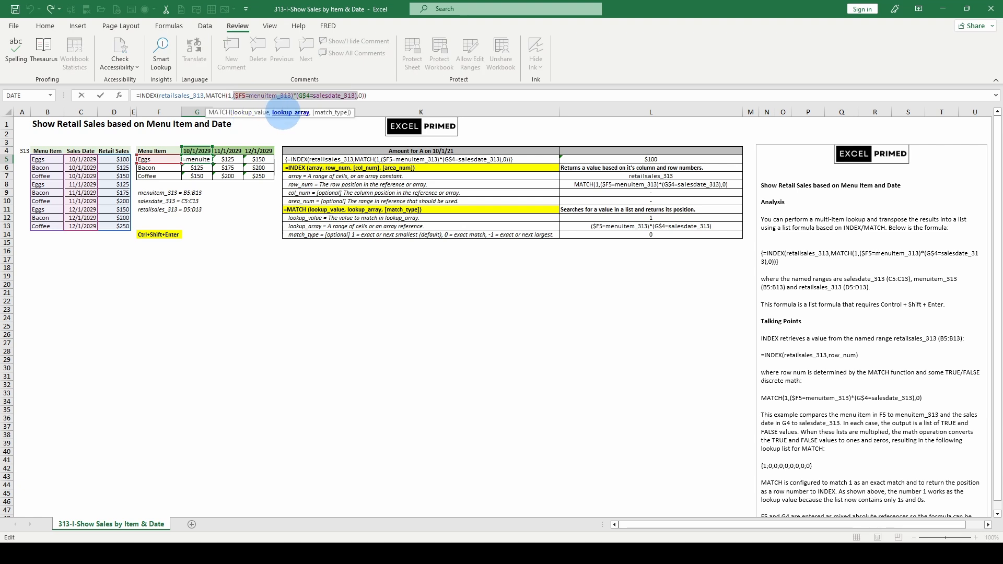
key(F9)
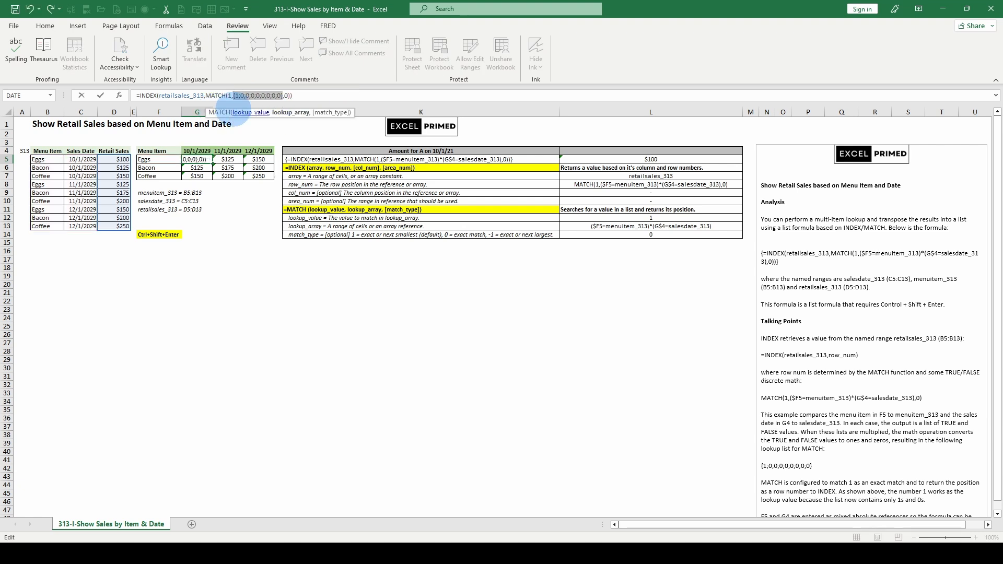
key(Escape)
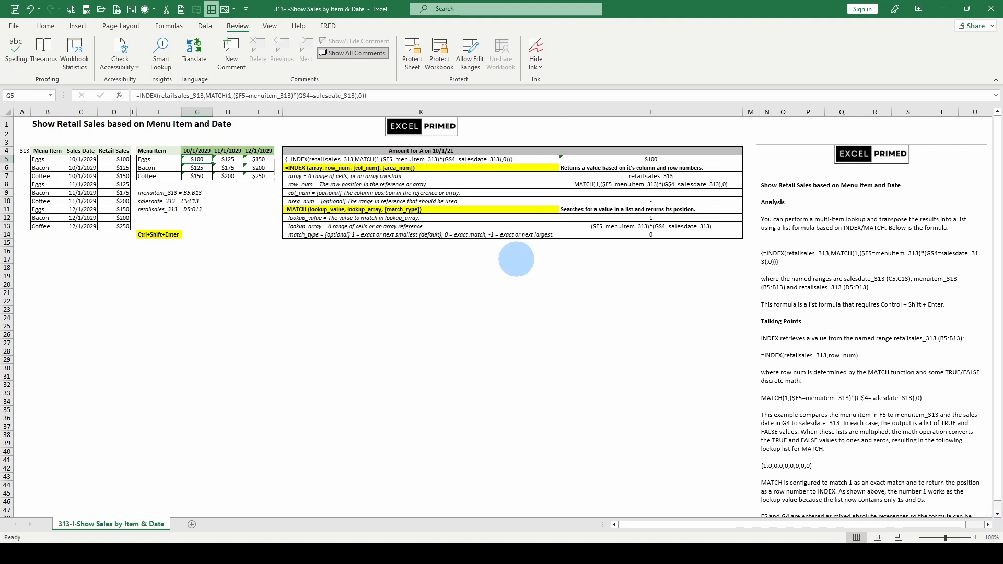
Evaluate the comparisons $F5=menuitem_313 and G$4=salesdate_313 separately within G5's formula, and discard both evaluations
click(245, 95)
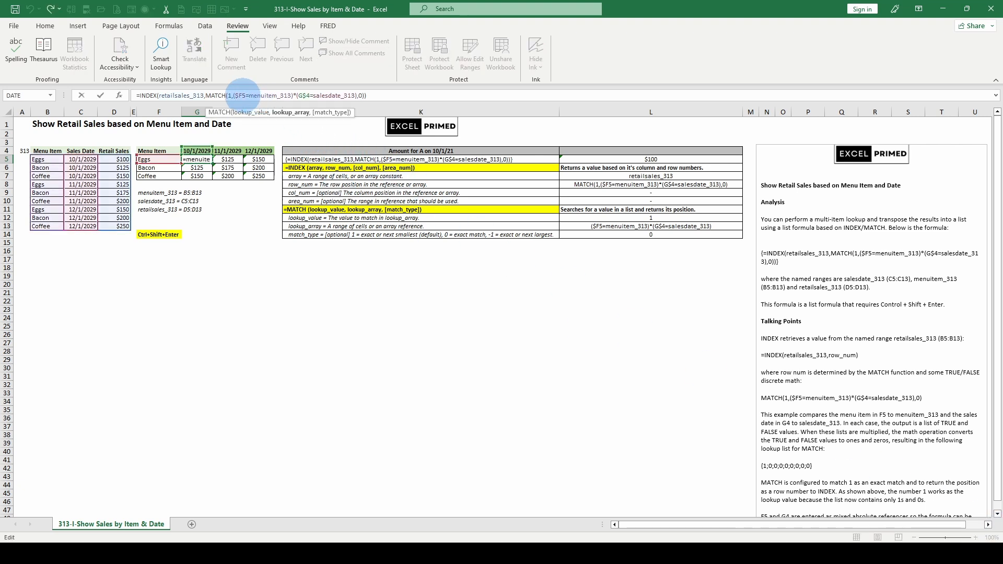
drag(235, 94, 291, 95)
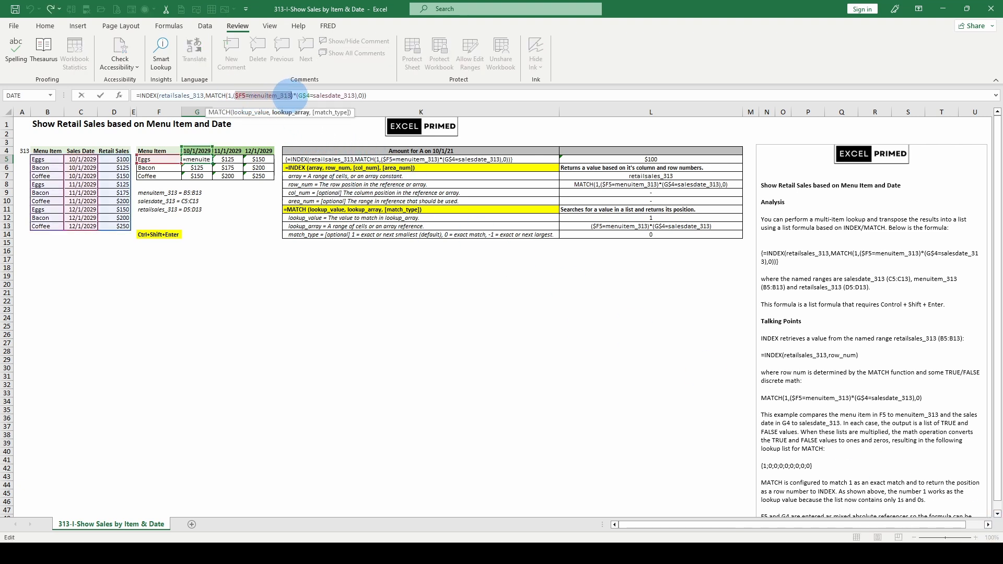
key(F9)
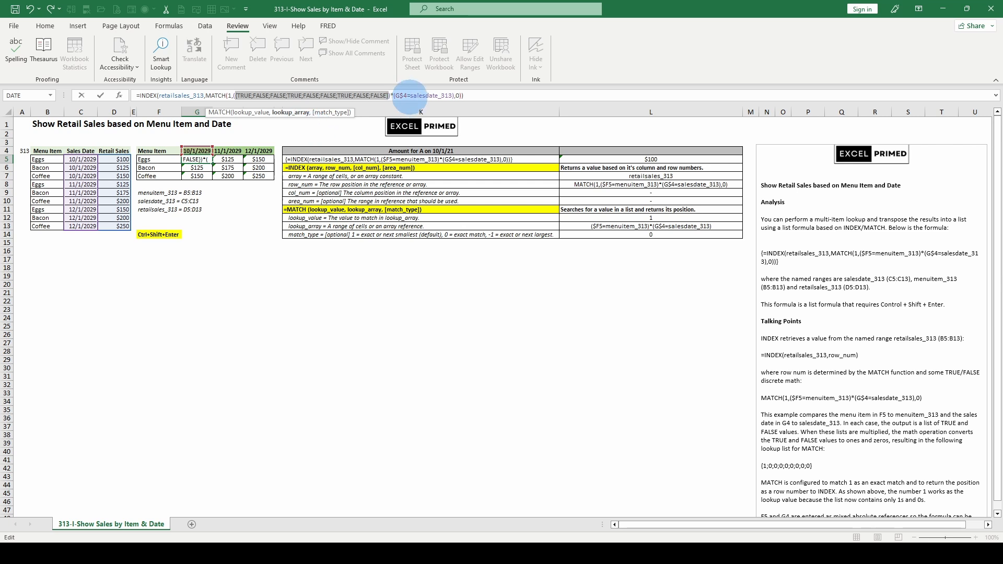
drag(396, 95, 452, 95)
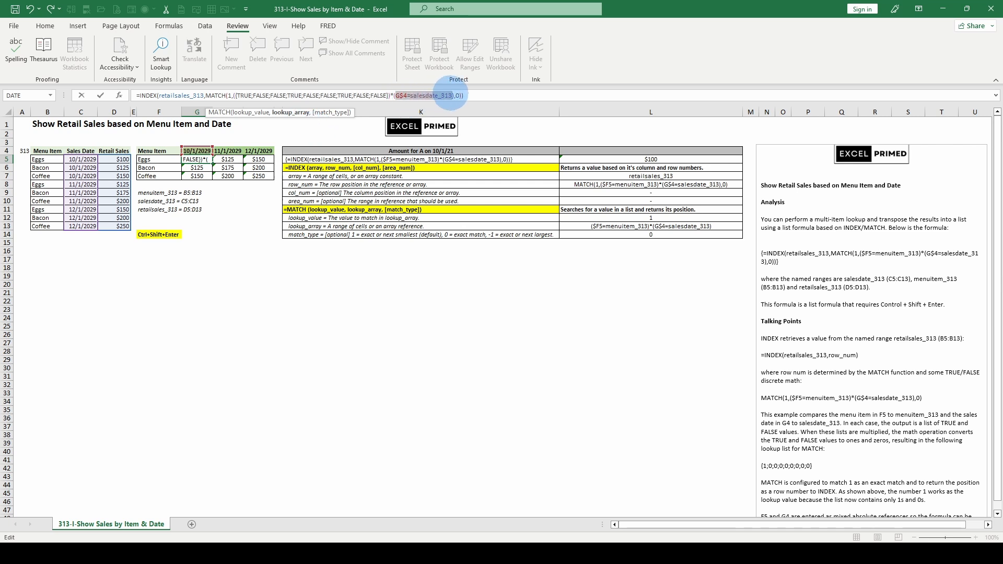
key(F9)
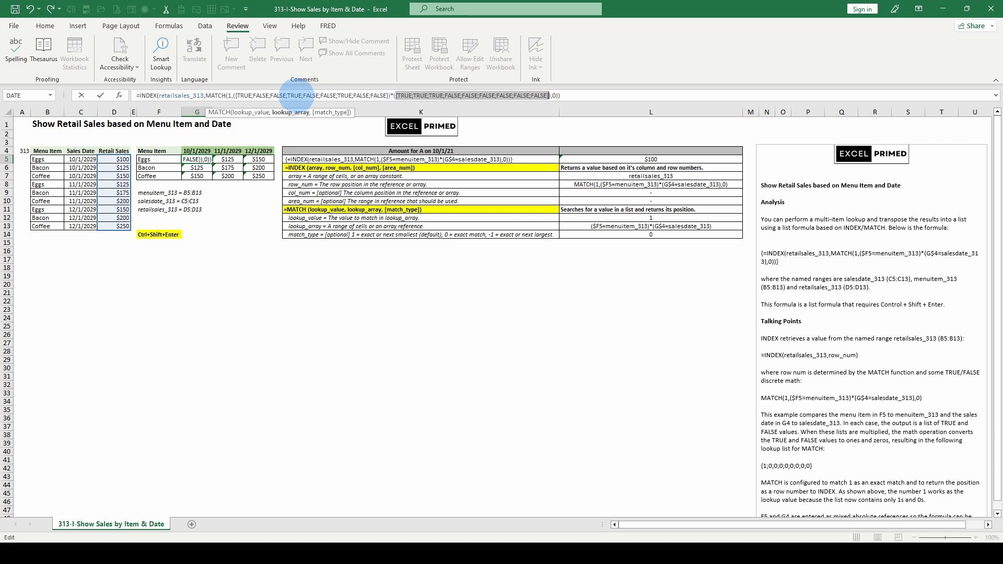
key(Escape)
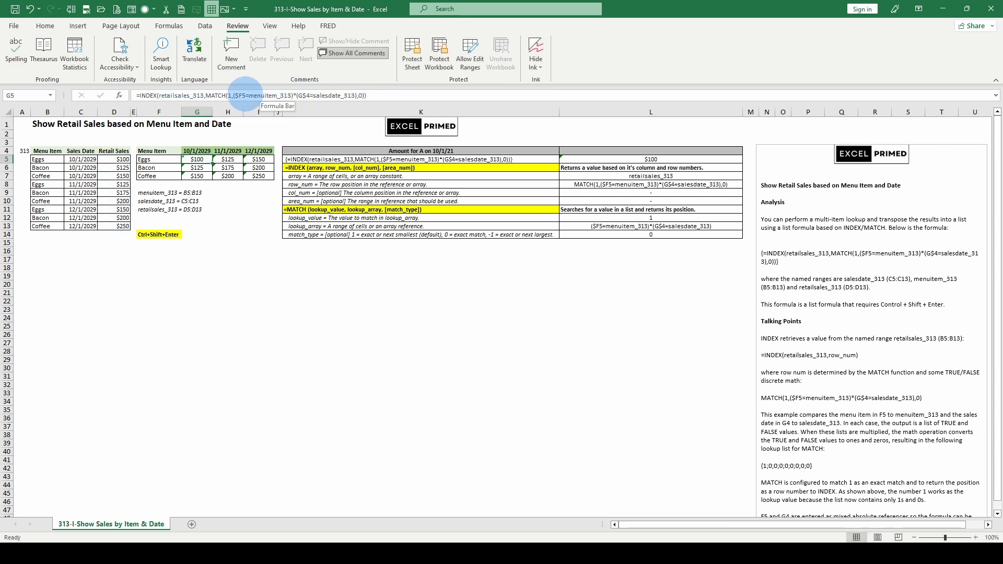
Evaluate the product ($F5=menuitem_313)*(G$4=salesdate_313) in G5's formula twice, restoring the original formula each time
drag(233, 96, 357, 95)
key(F9)
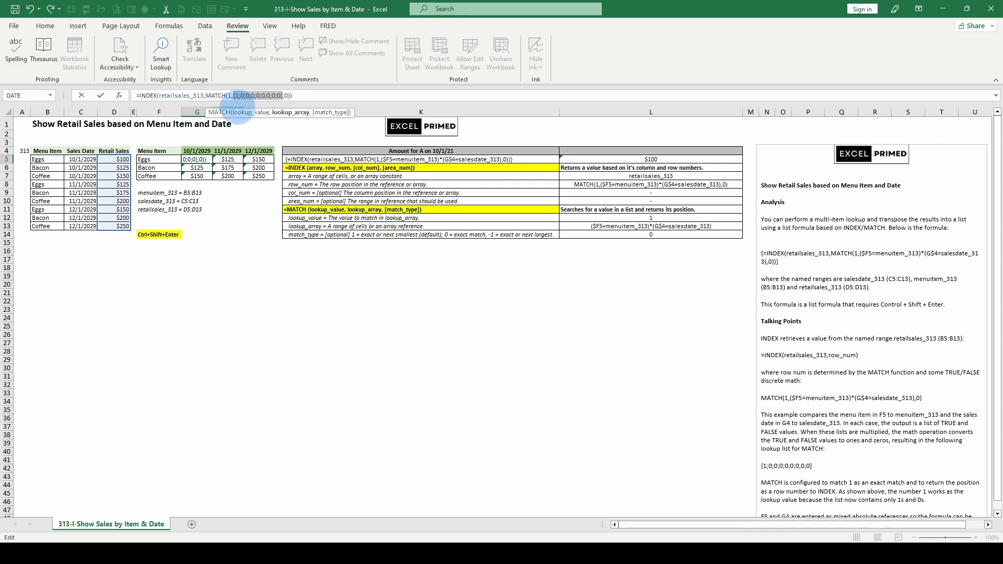
key(Escape)
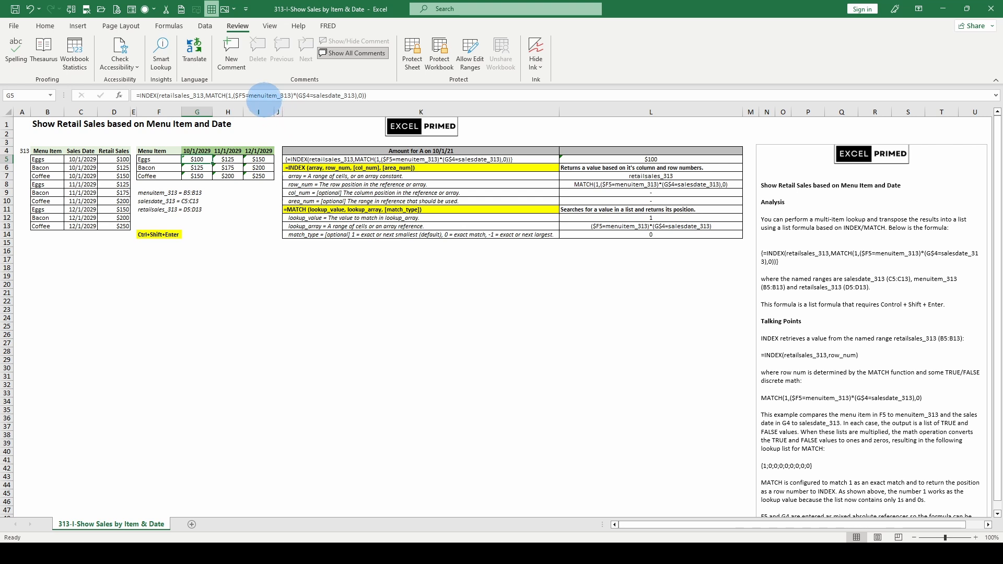
click(268, 97)
click(291, 113)
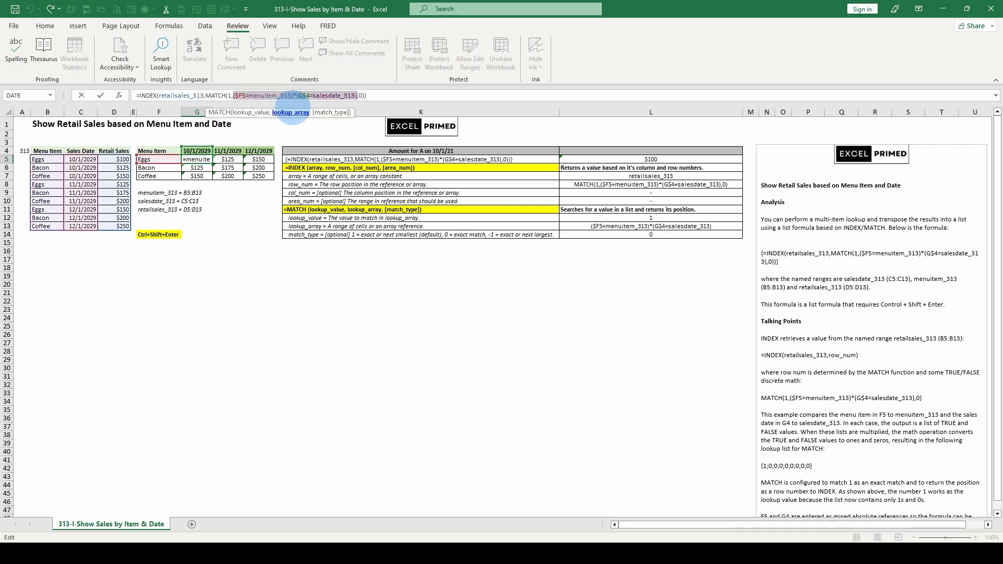
key(F9)
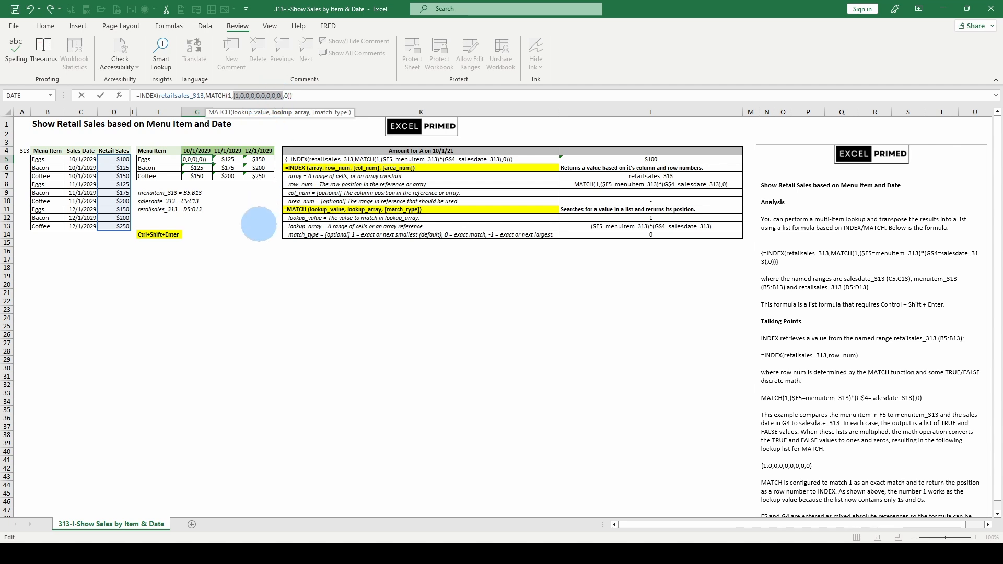
key(Escape)
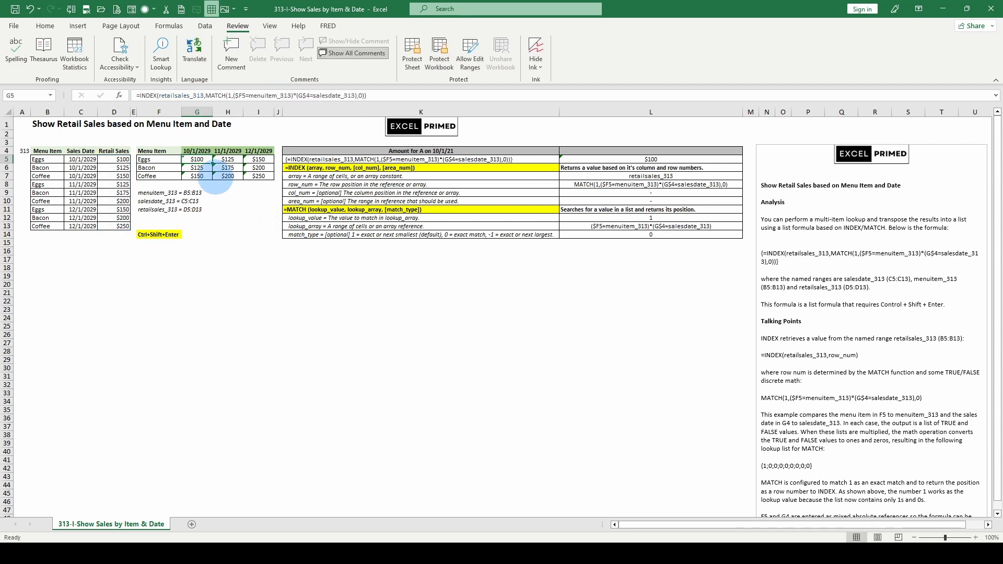
Evaluate MATCH's lookup_array argument in place within G6's formula, and discard the evaluation
click(204, 168)
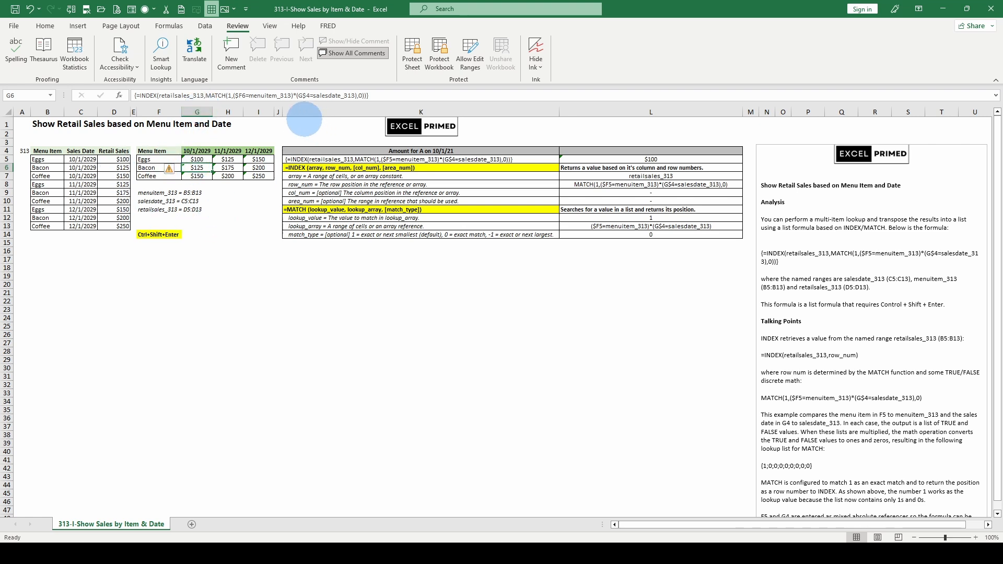
click(235, 95)
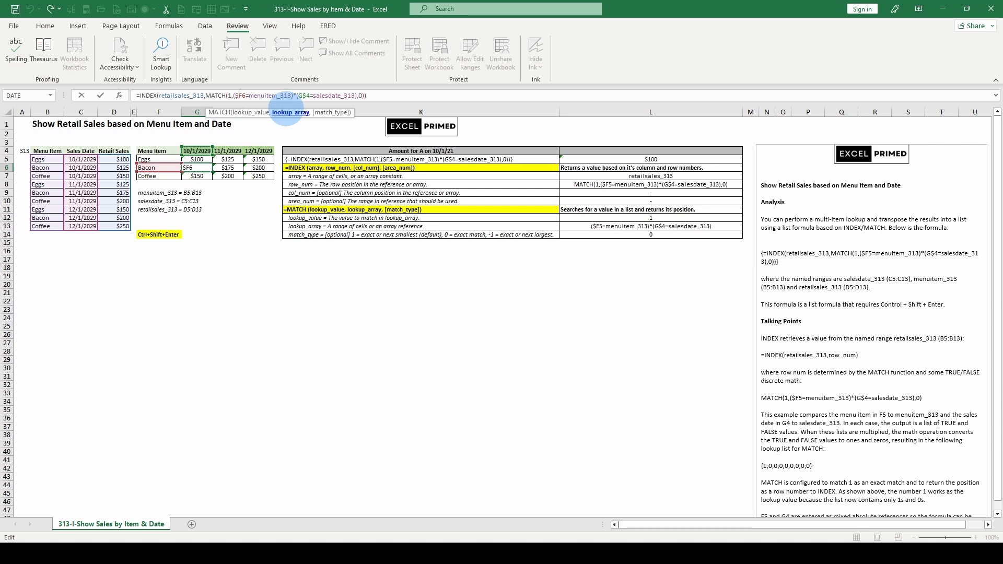
click(289, 112)
key(F9)
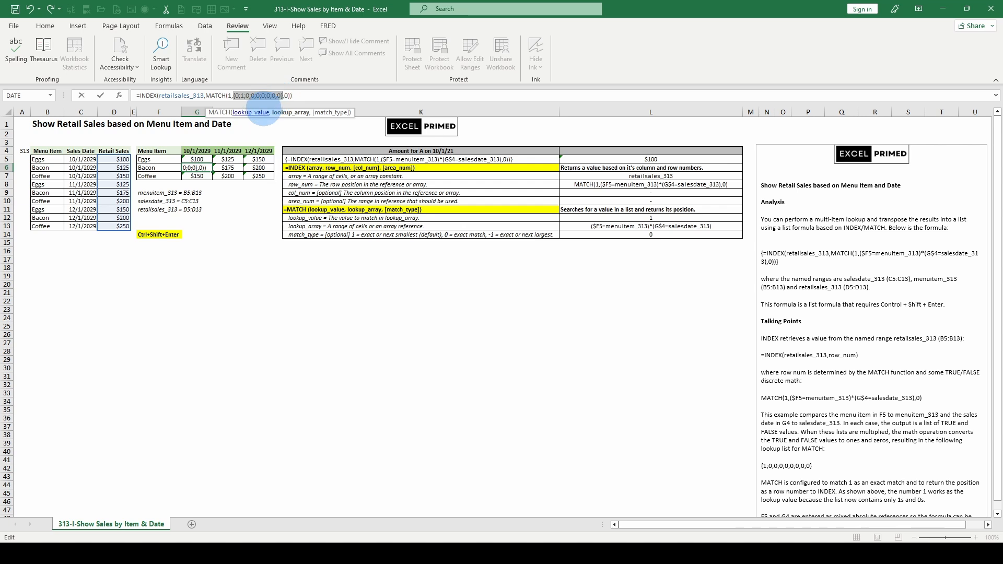
key(Escape)
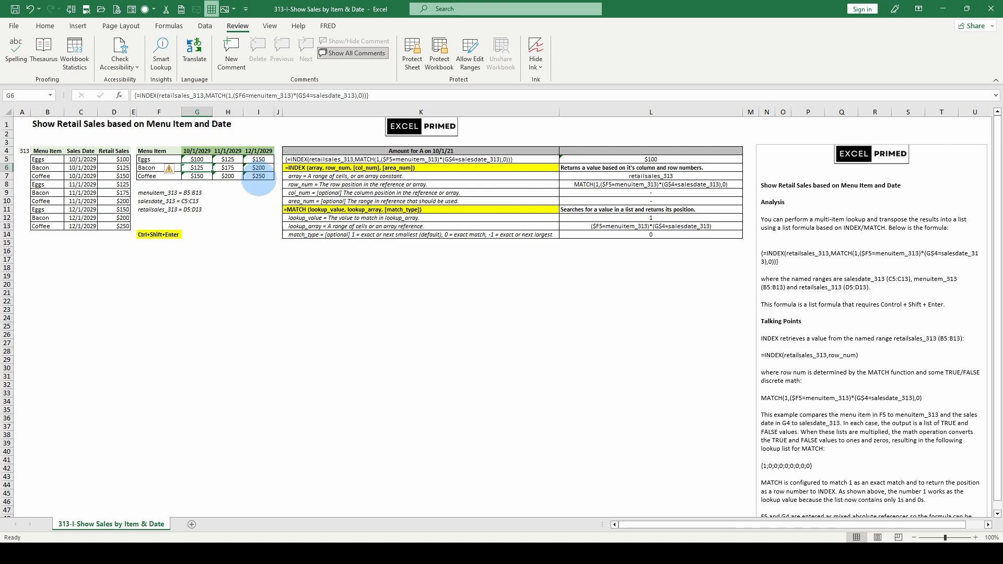
Evaluate MATCH's lookup_array and INDEX's retailsales_313 array in place within I7's formula, and discard both evaluations
click(258, 176)
click(252, 96)
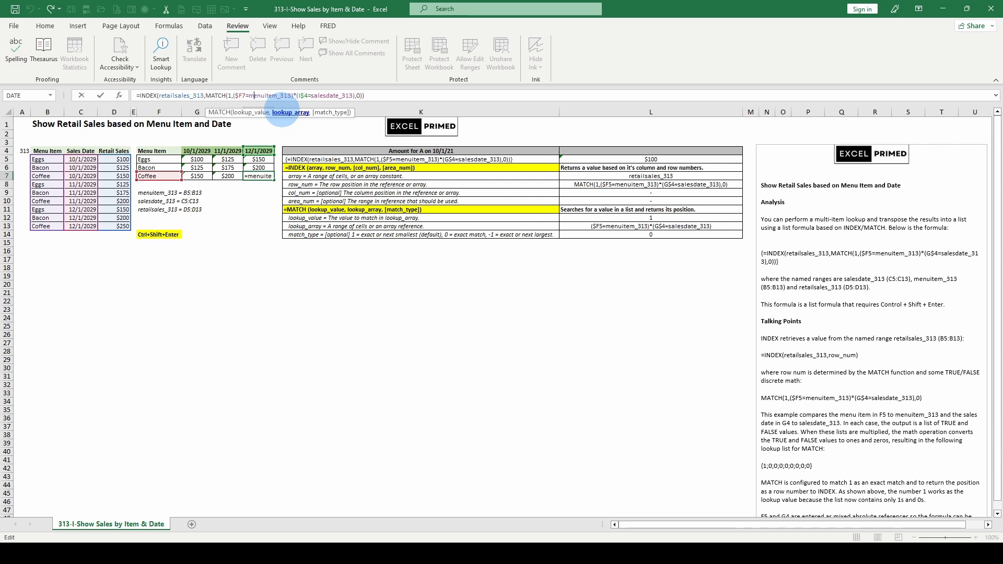
click(282, 112)
key(F9)
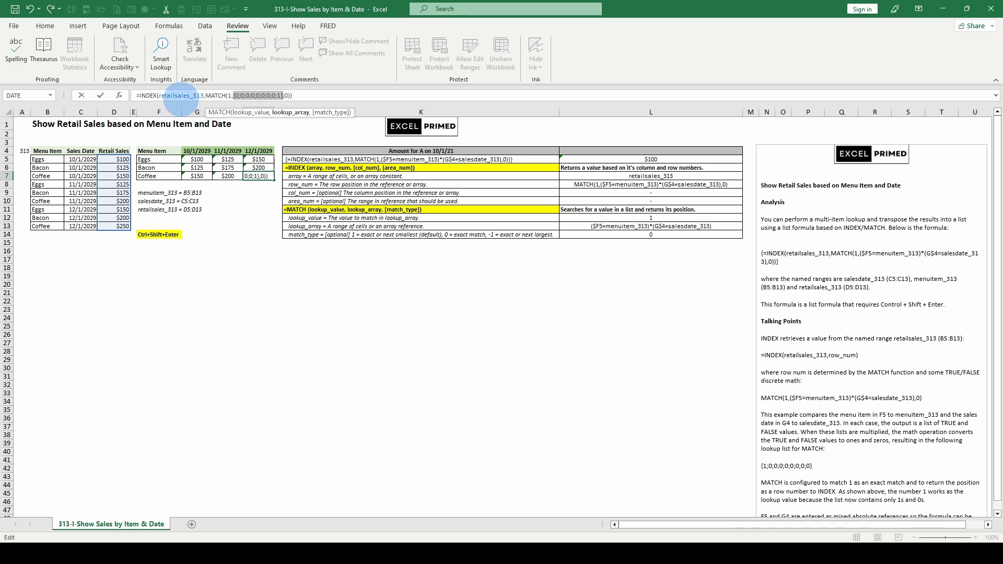
double_click(179, 95)
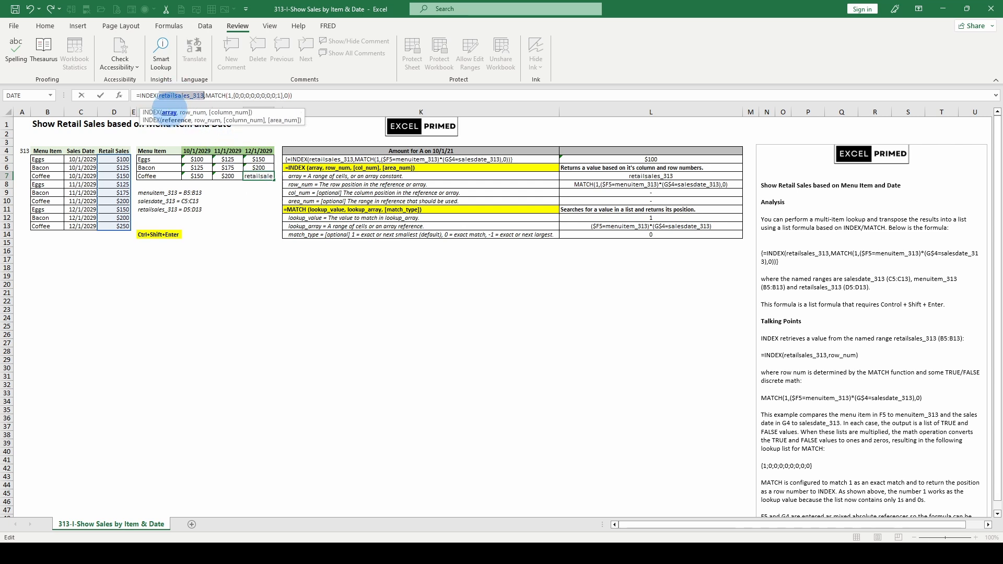
key(F9)
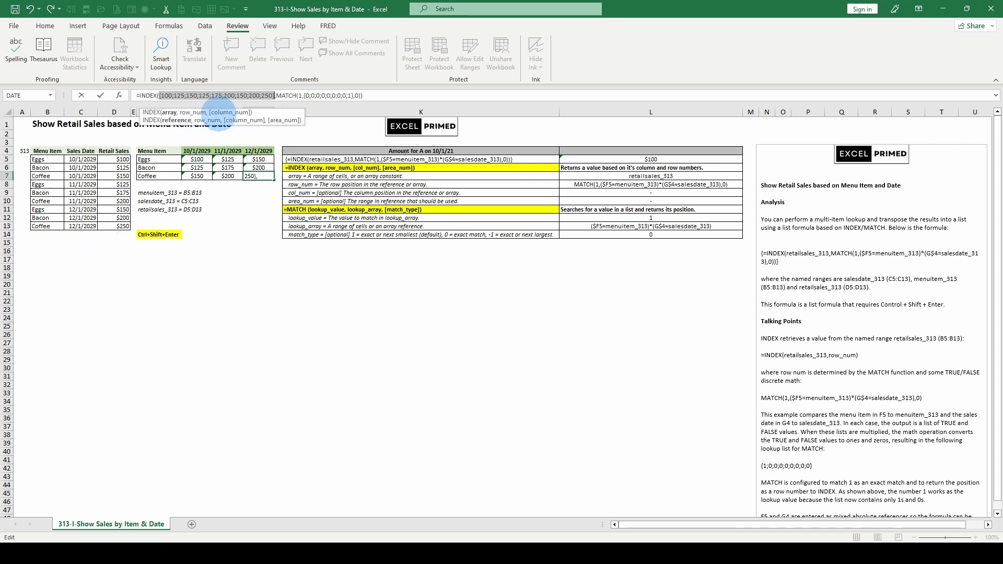
key(Escape)
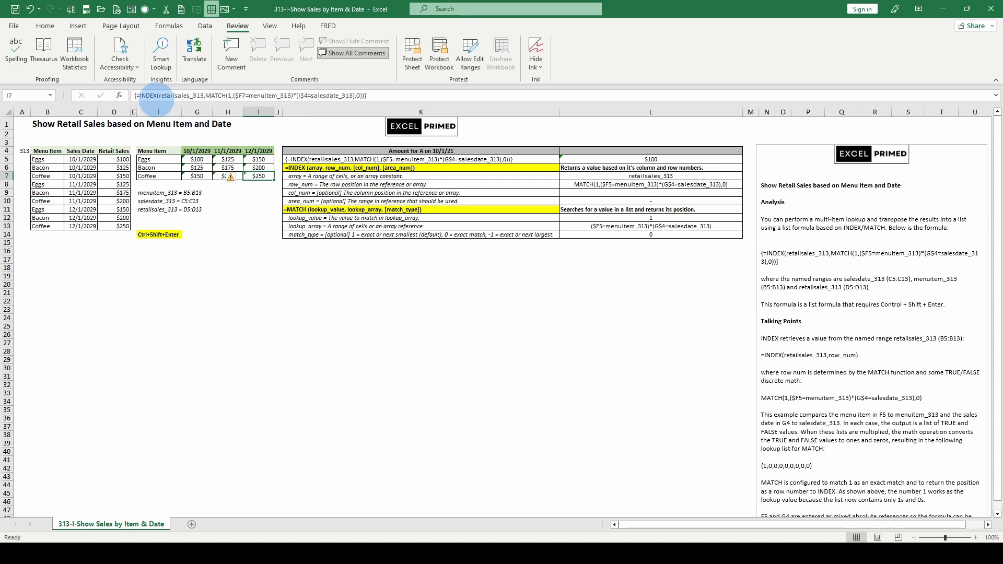